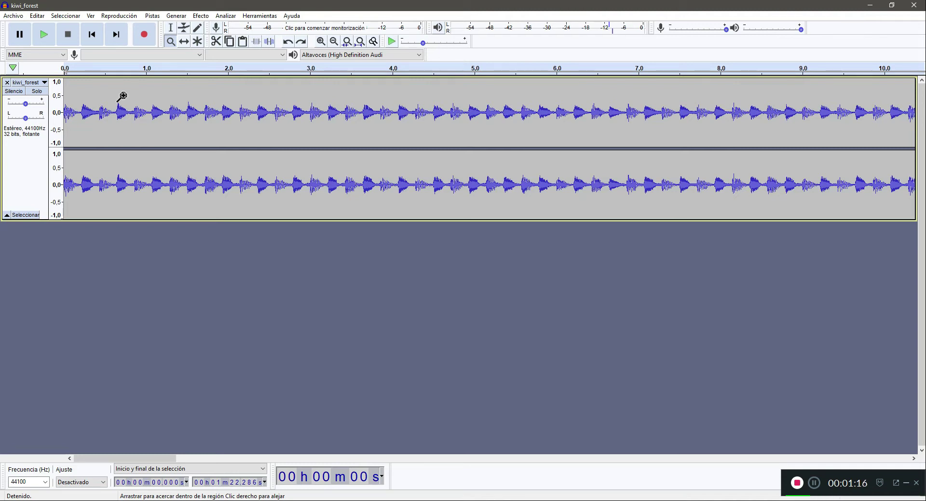
# Listen to the opening seconds of the kiwi_forest track at its original level.
pyautogui.click(44, 34)
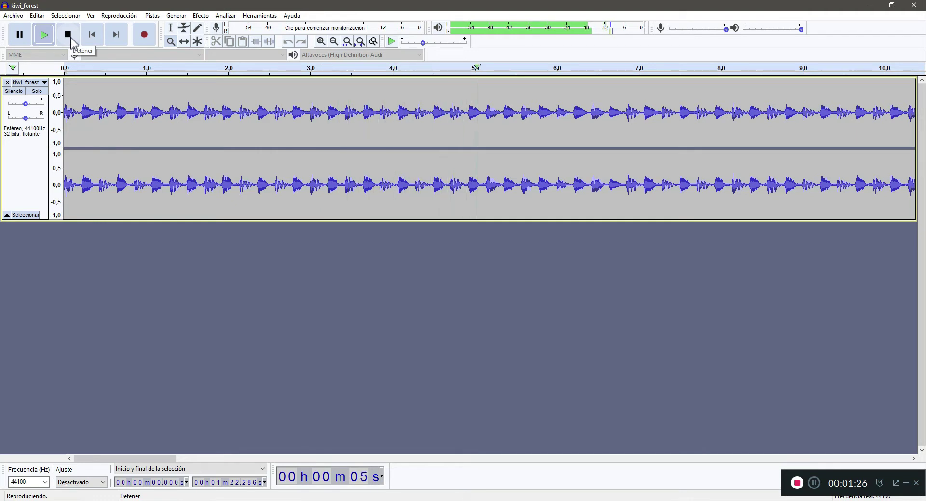
pyautogui.click(72, 39)
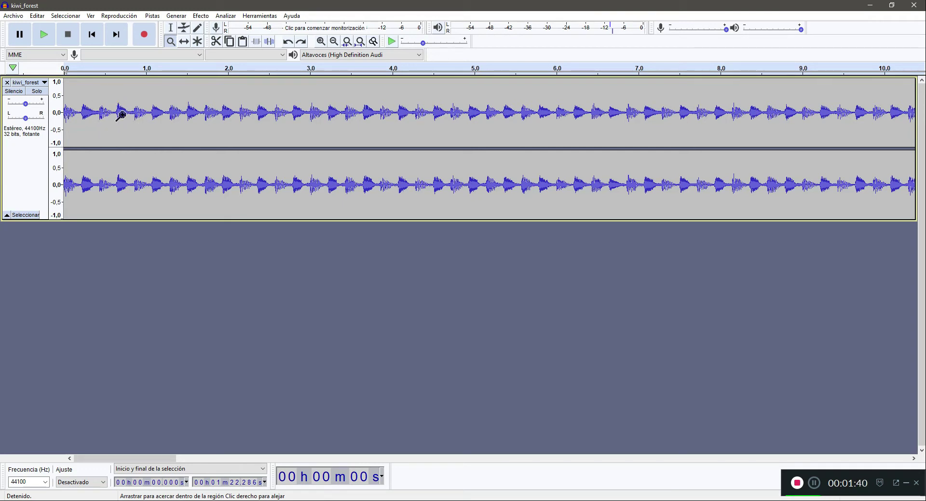
# Select the entire kiwi_forest track and open the Amplify effect for it, with its dialog placed clear of the waveform.
pyautogui.click(226, 15)
pyautogui.moveTo(202, 19)
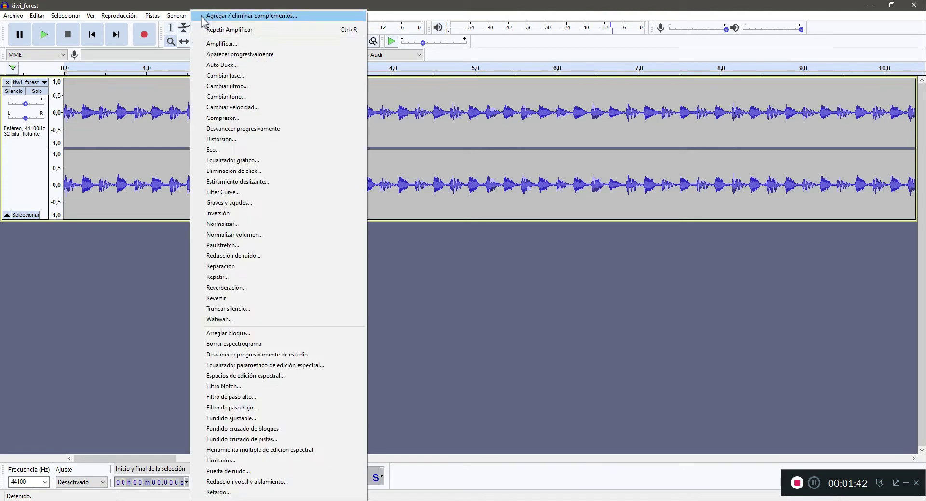
pyautogui.click(146, 115)
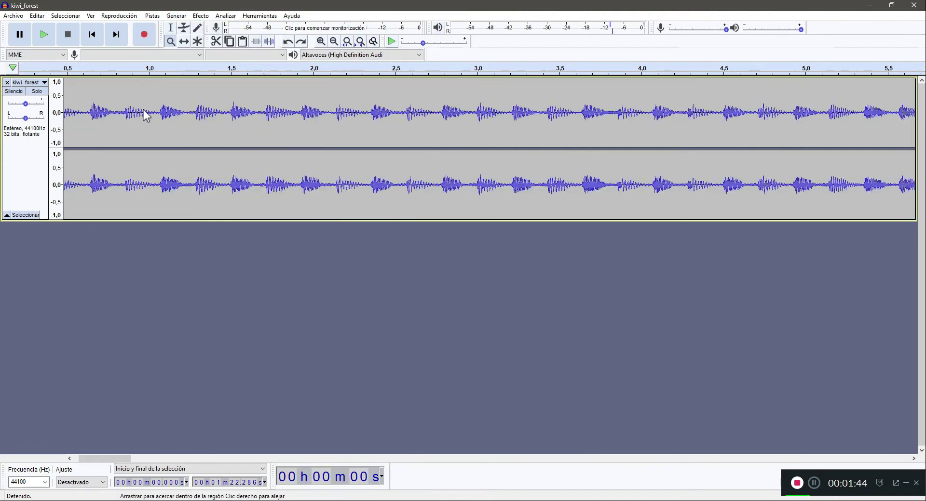
pyautogui.hotkey('ctrl', 'a')
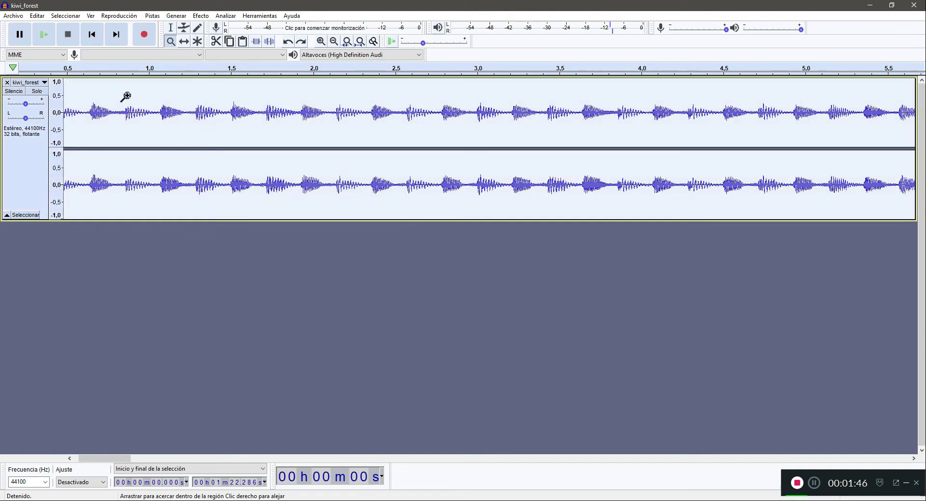
pyautogui.click(201, 16)
pyautogui.click(241, 44)
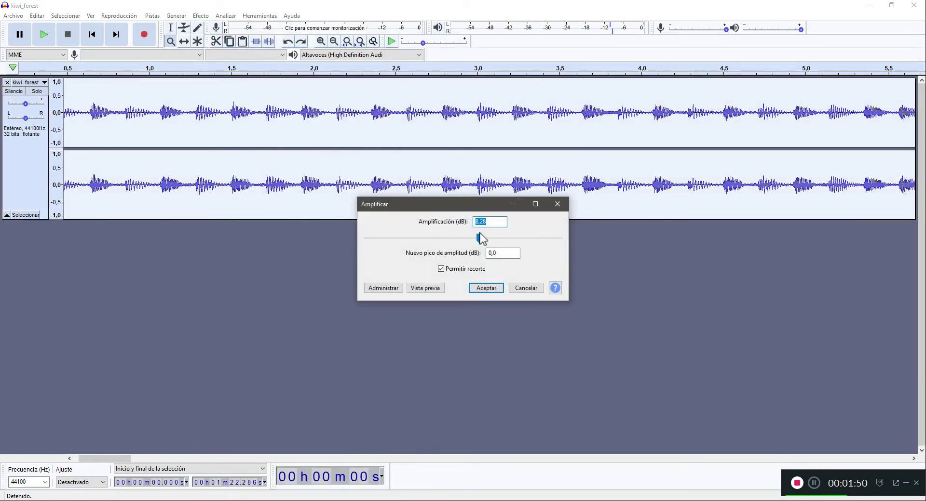
pyautogui.moveTo(486, 208); pyautogui.dragTo(420, 240)
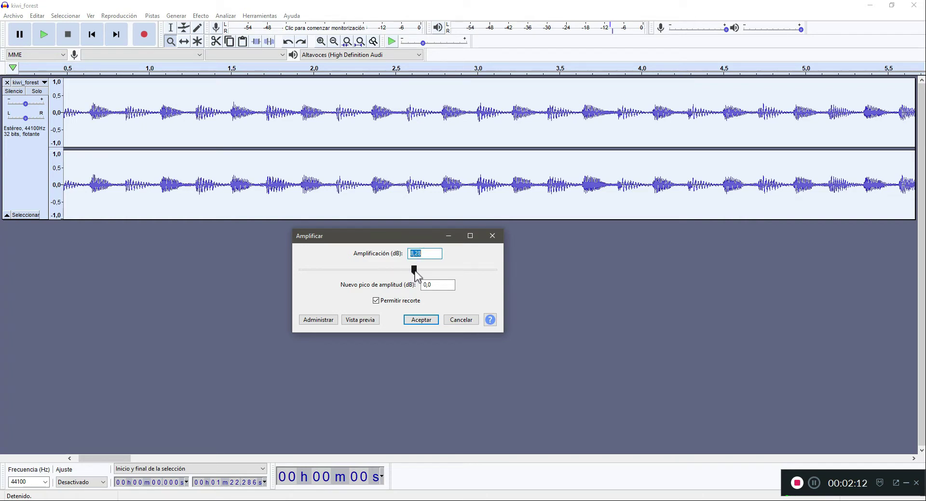
# Disallow clipping in the Amplify settings, try an amplification of 10.8 dB, and lower it to 5.9 dB.
pyautogui.moveTo(414, 270)
pyautogui.mouseDown()
pyautogui.moveTo(442, 271)
pyautogui.moveTo(407, 265)
pyautogui.moveTo(419, 266)
pyautogui.mouseUp()
pyautogui.click(375, 301)
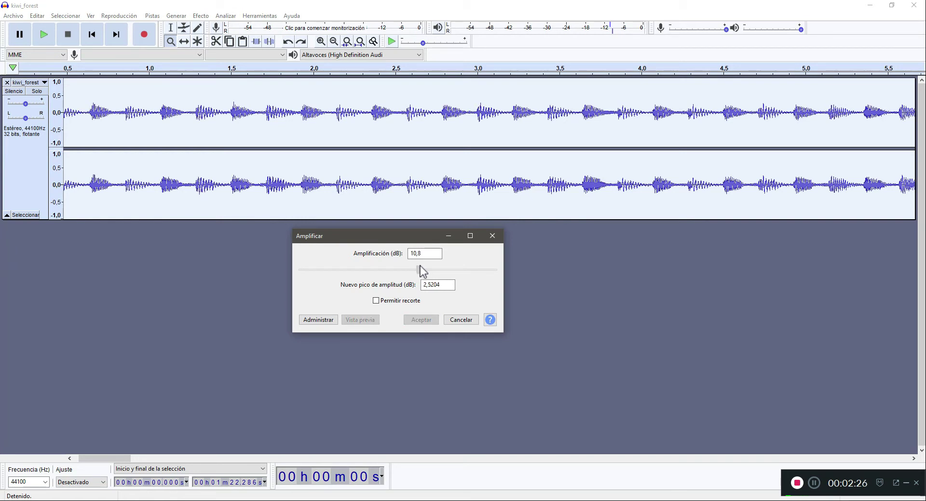
pyautogui.moveTo(419, 267)
pyautogui.mouseDown()
pyautogui.moveTo(366, 269)
pyautogui.moveTo(423, 264)
pyautogui.moveTo(410, 261)
pyautogui.mouseUp()
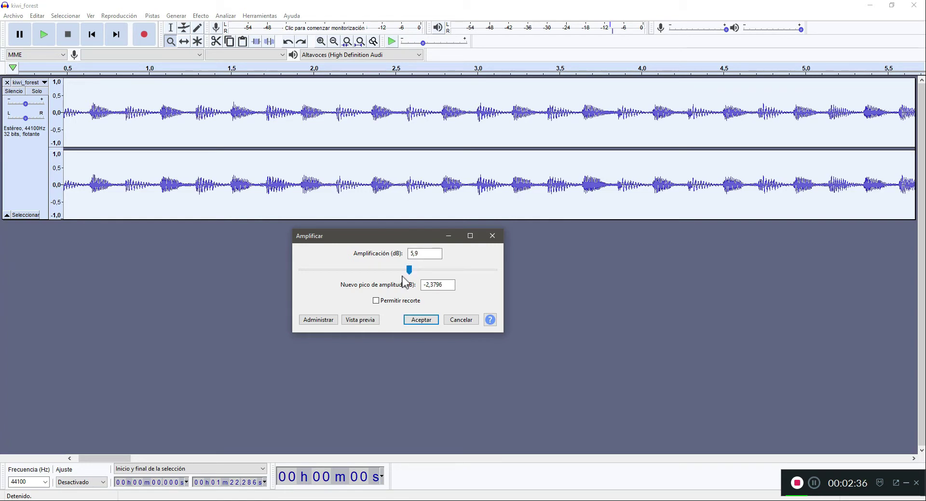
# Allow clipping and amplify the whole track by 26.6 dB.
pyautogui.click(378, 301)
pyautogui.moveTo(410, 270); pyautogui.dragTo(450, 271)
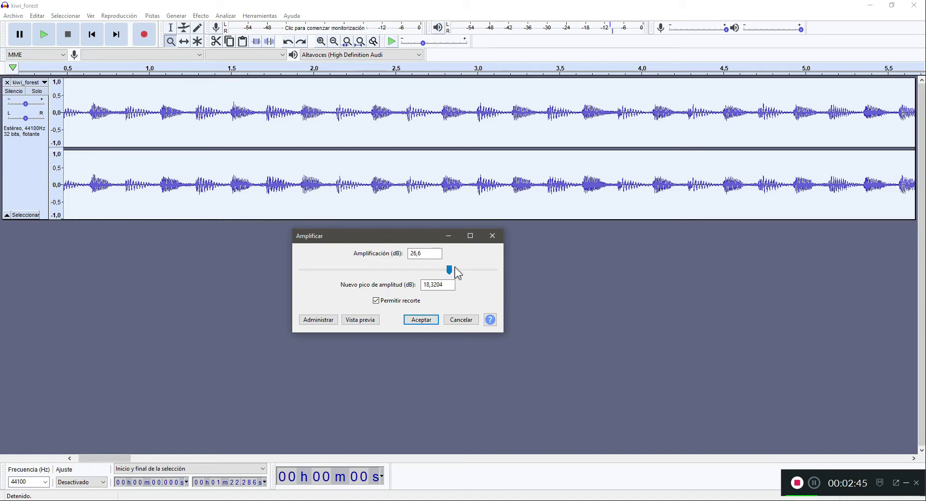
pyautogui.click(428, 320)
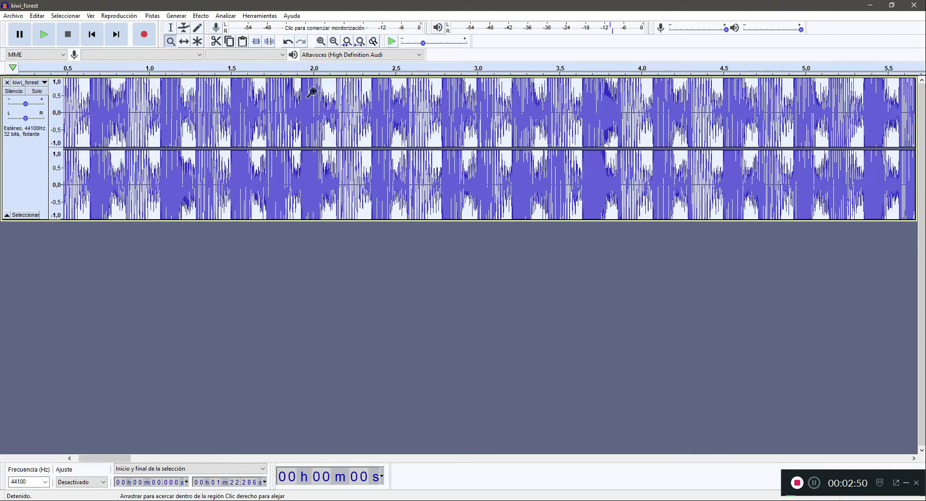
# Listen briefly to the amplified track and undo the amplification.
pyautogui.click(48, 37)
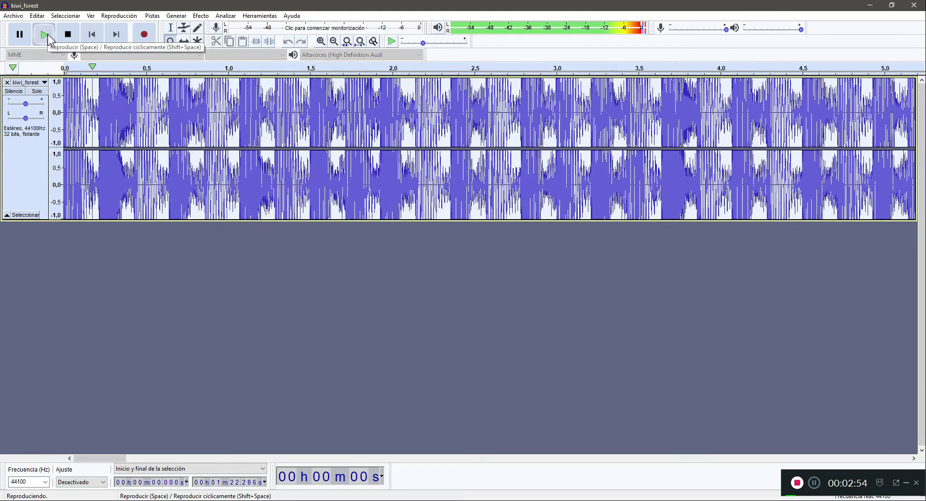
pyautogui.click(73, 44)
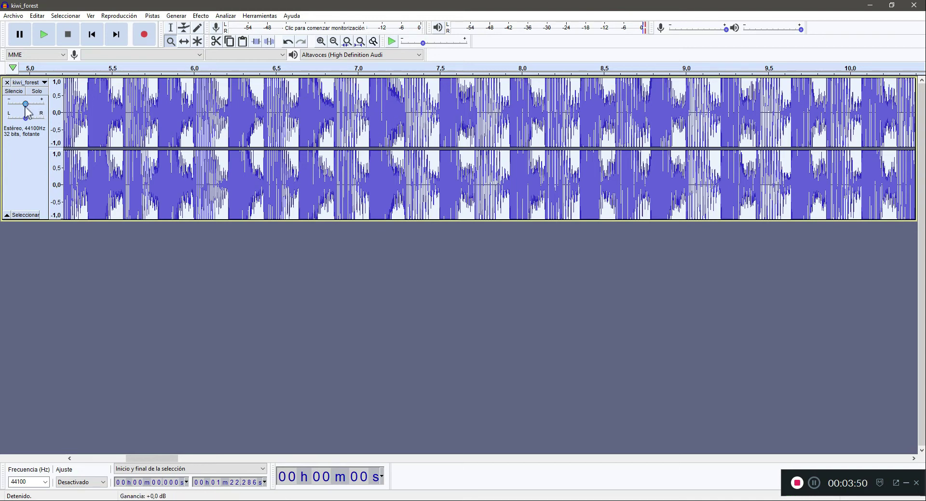
pyautogui.click(38, 16)
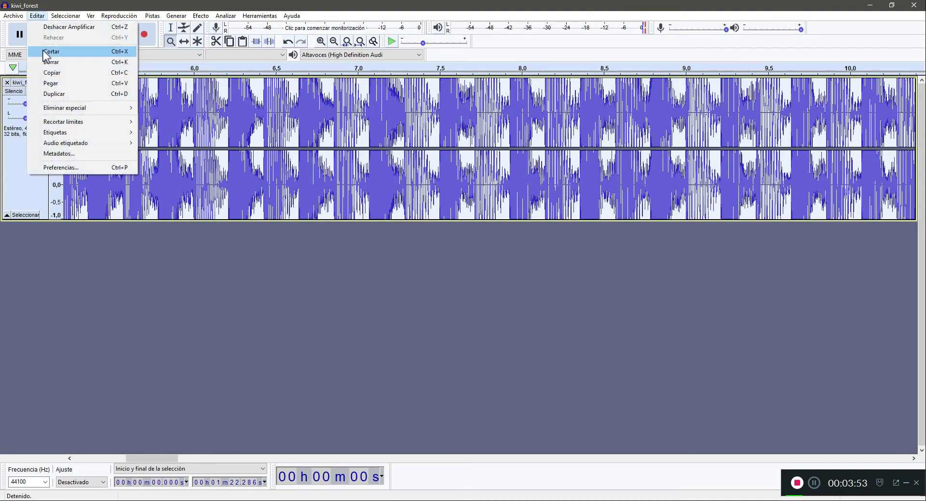
pyautogui.click(72, 27)
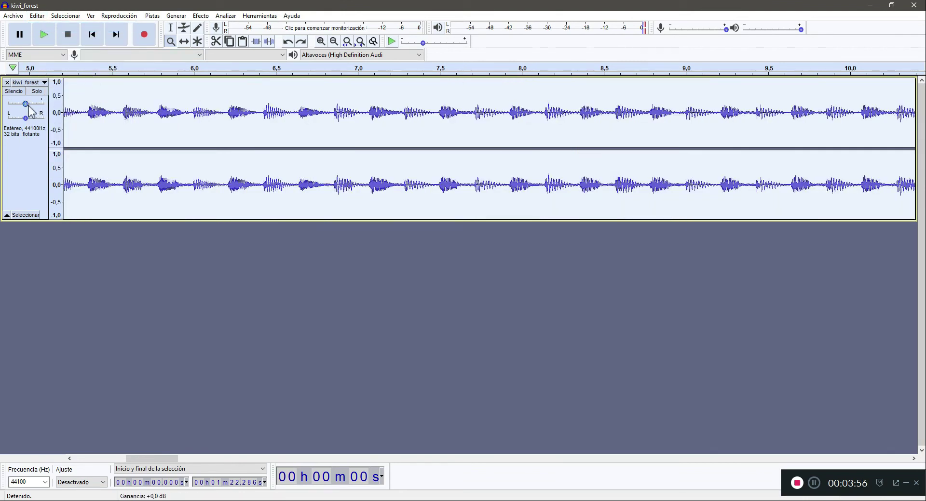
# Audition the track with its gain raised to the maximum, and return the track gain to +0.0 dB.
pyautogui.moveTo(27, 107)
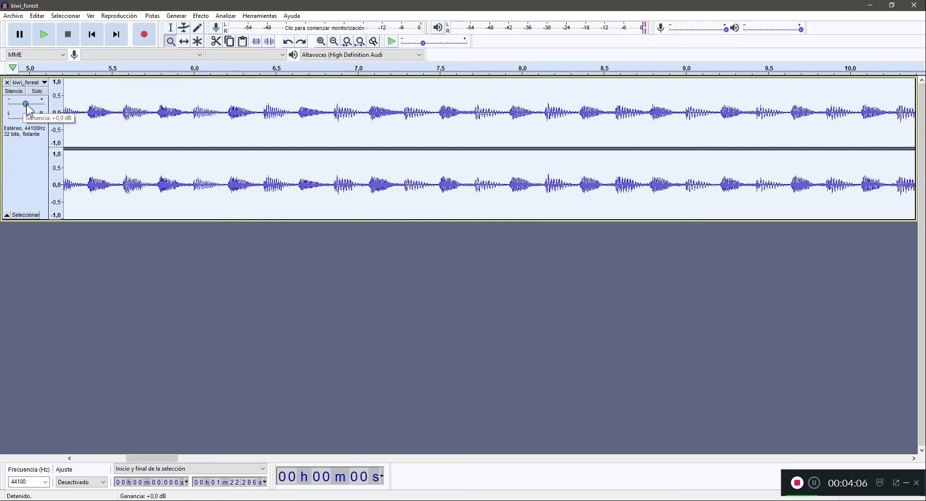
pyautogui.moveTo(27, 105); pyautogui.dragTo(53, 105)
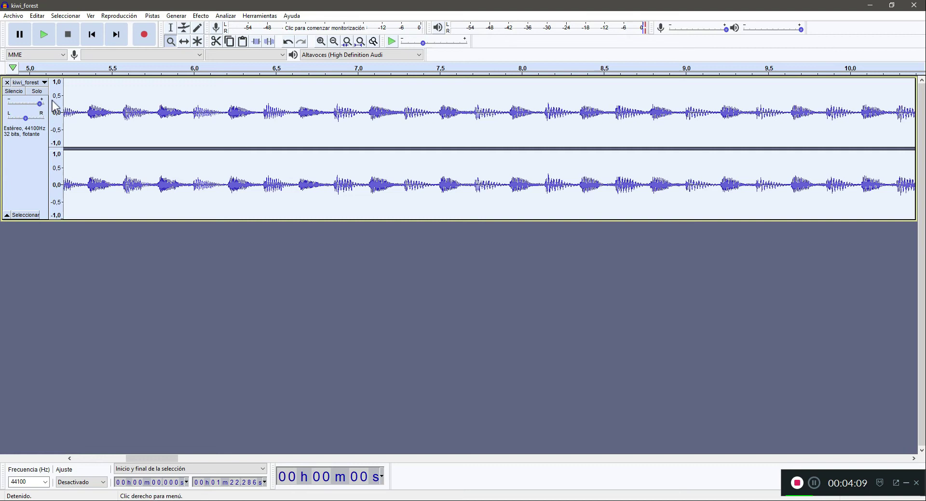
pyautogui.click(53, 37)
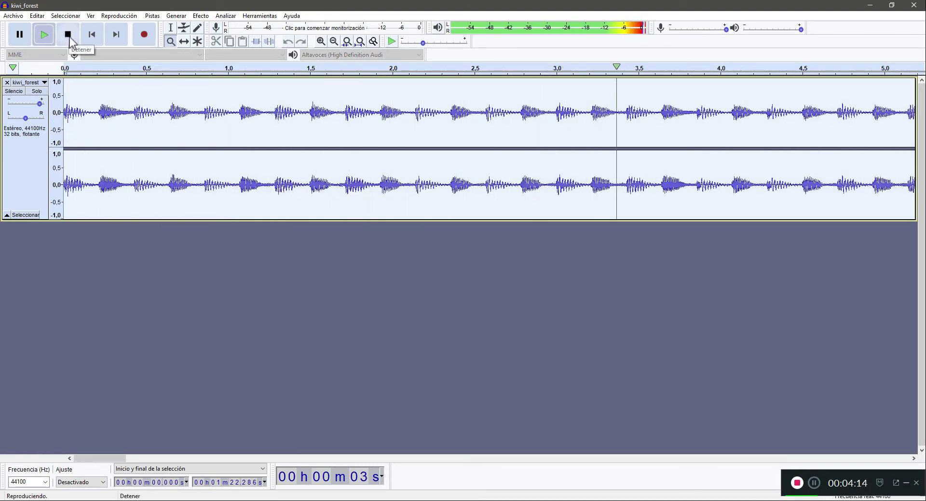
pyautogui.click(69, 38)
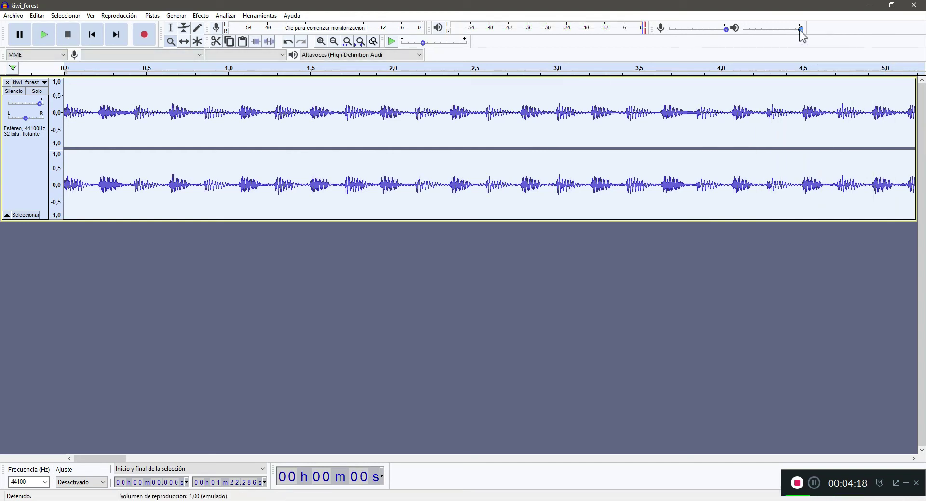
pyautogui.moveTo(39, 103); pyautogui.dragTo(26, 106)
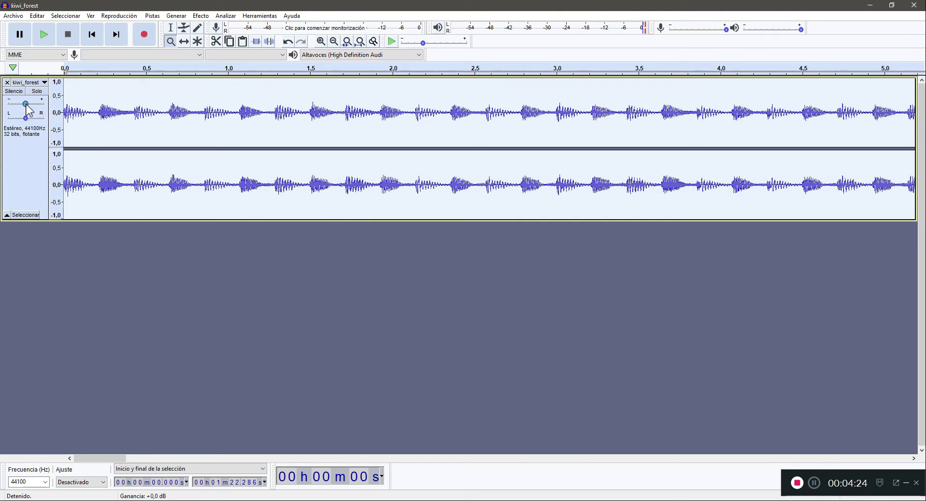
# Amplify the selected track moderately, with clipping allowed.
pyautogui.click(200, 16)
pyautogui.click(136, 305)
pyautogui.click(176, 15)
pyautogui.moveTo(196, 20)
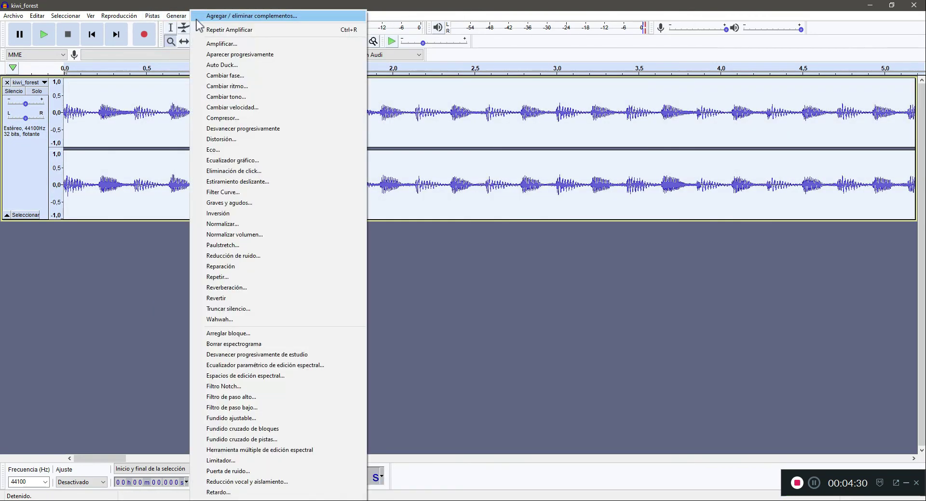
pyautogui.click(222, 44)
pyautogui.click(483, 237)
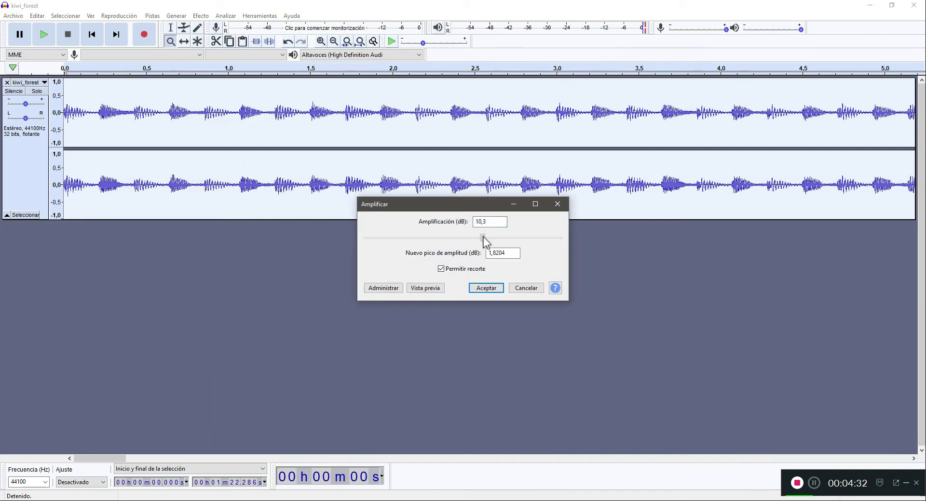
pyautogui.moveTo(484, 238); pyautogui.dragTo(495, 239)
pyautogui.click(484, 288)
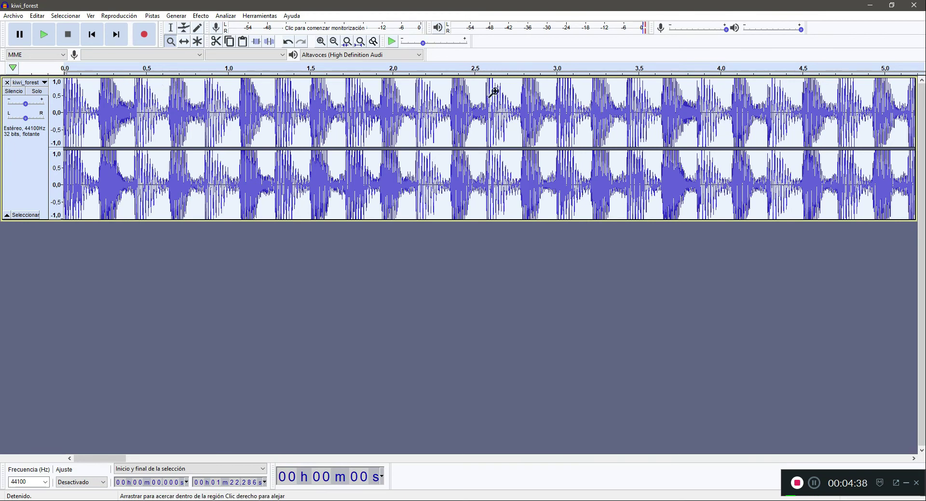
# Listen briefly to the moderately amplified track and undo that amplification.
pyautogui.click(46, 36)
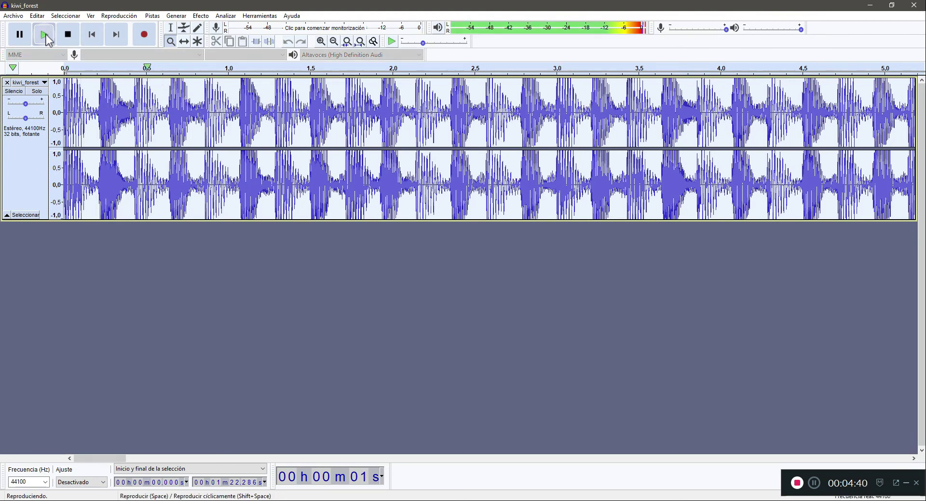
pyautogui.click(68, 34)
pyautogui.hotkey('ctrl', 'z')
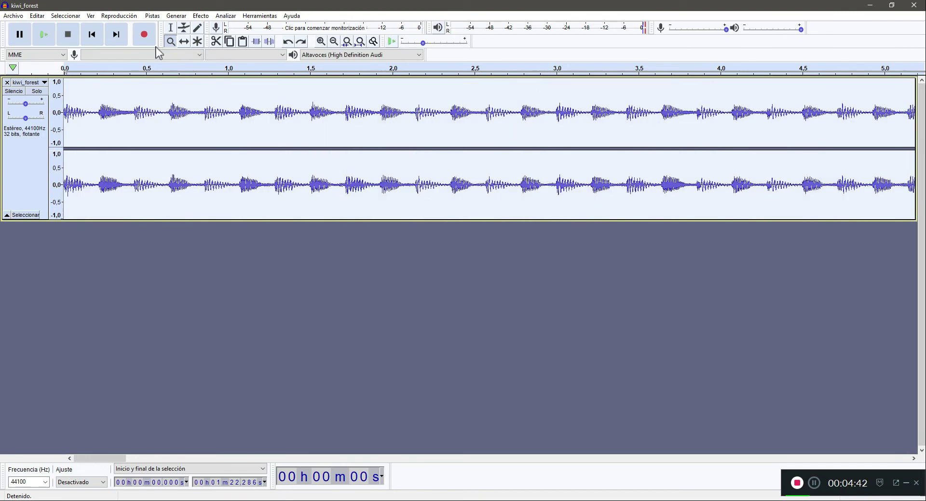
# Amplify the selected track much more strongly with clipping allowed, and listen briefly to the result.
pyautogui.click(200, 16)
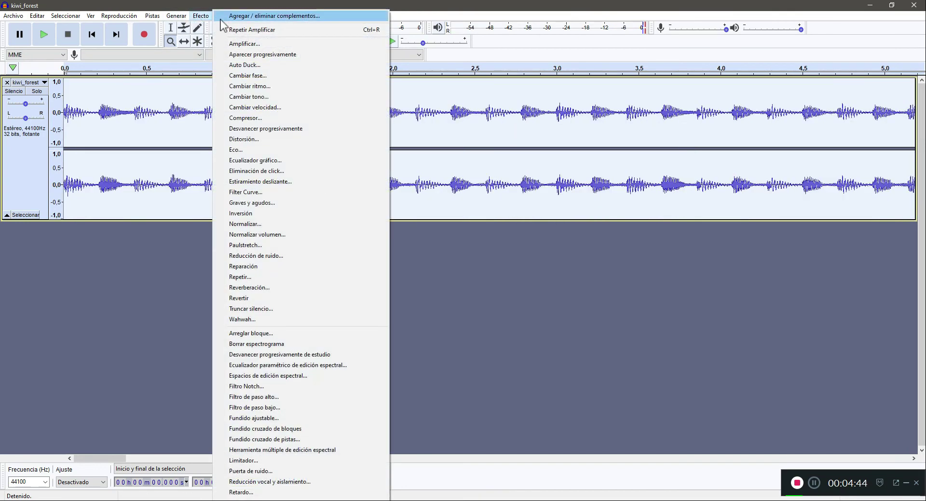
pyautogui.click(239, 44)
pyautogui.moveTo(480, 238); pyautogui.dragTo(519, 246)
pyautogui.click(486, 288)
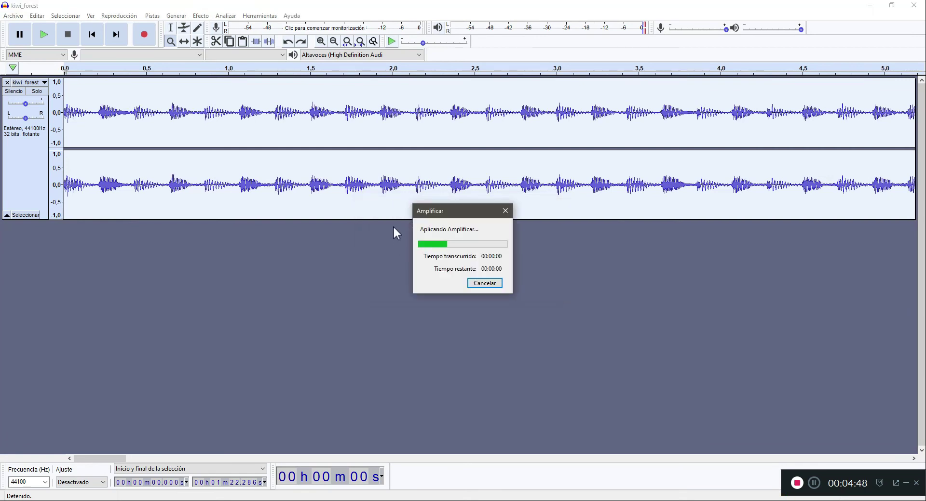
pyautogui.click(42, 41)
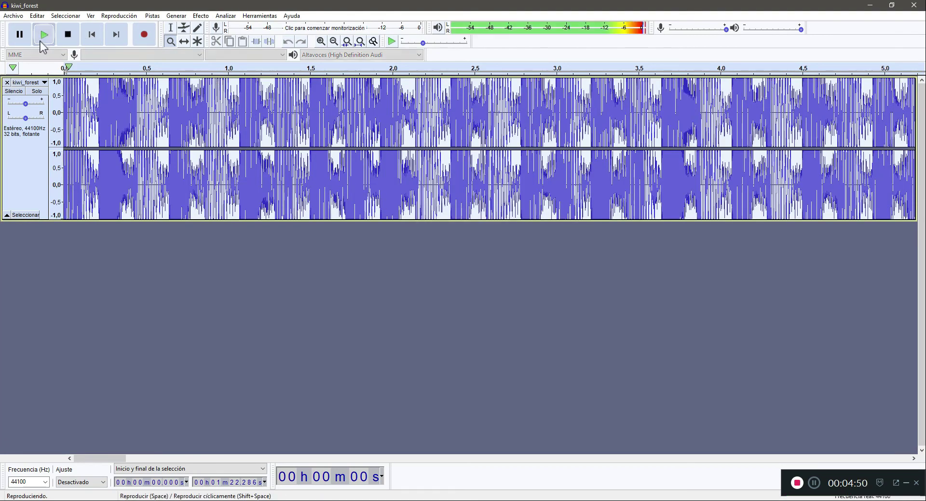
pyautogui.click(68, 37)
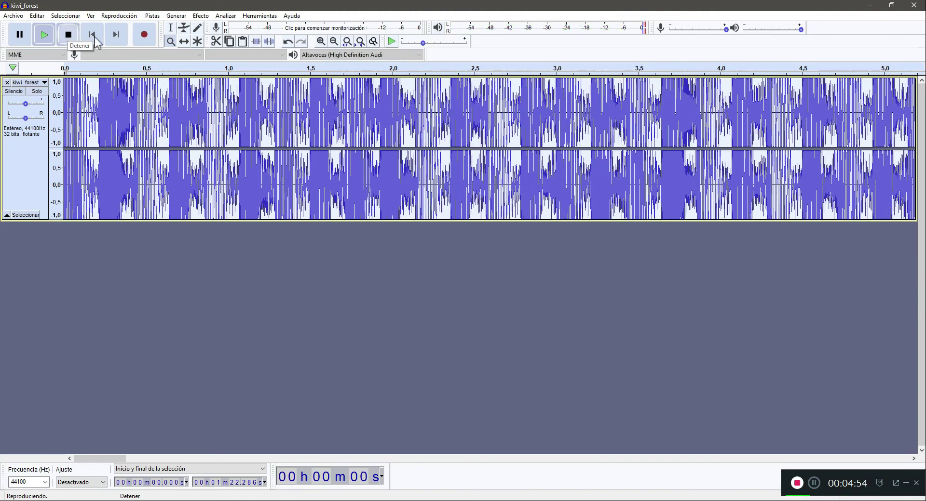
# Lower the playback volume to about a third of its range and play the amplified track at that level.
pyautogui.click(794, 30)
pyautogui.moveTo(794, 30); pyautogui.dragTo(762, 30)
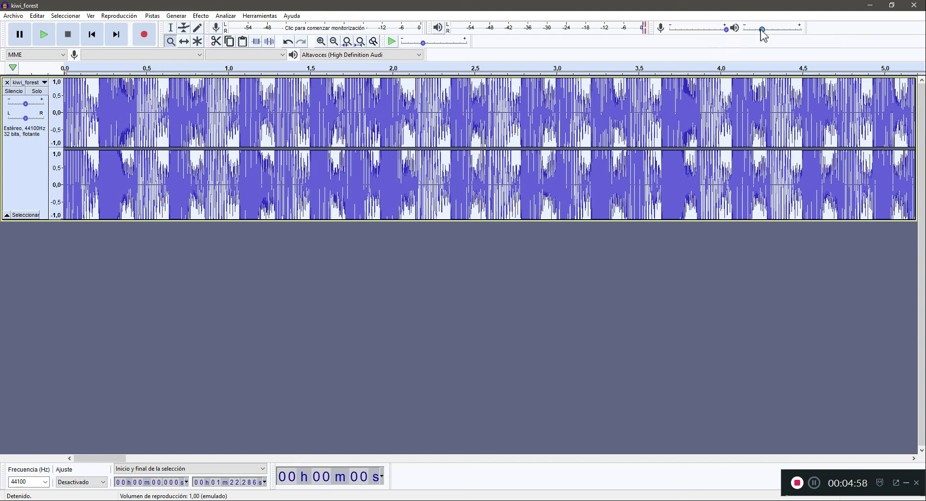
pyautogui.click(44, 35)
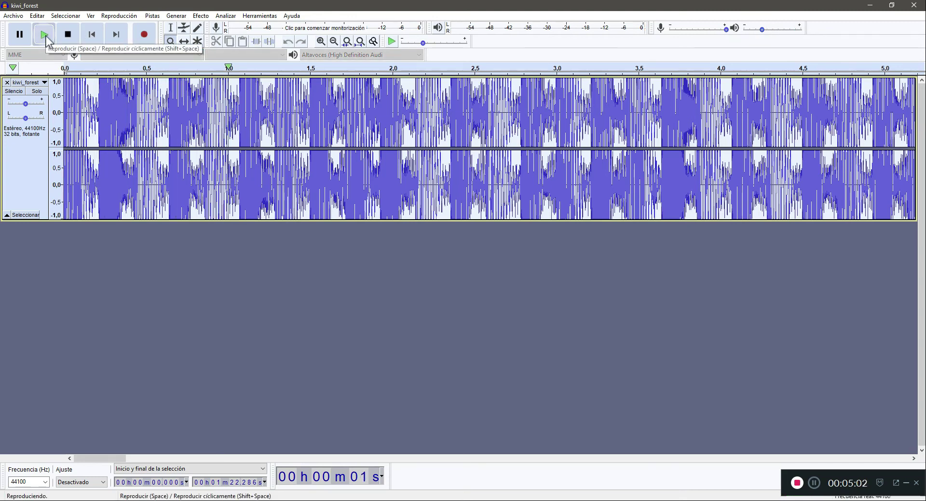
pyautogui.click(72, 37)
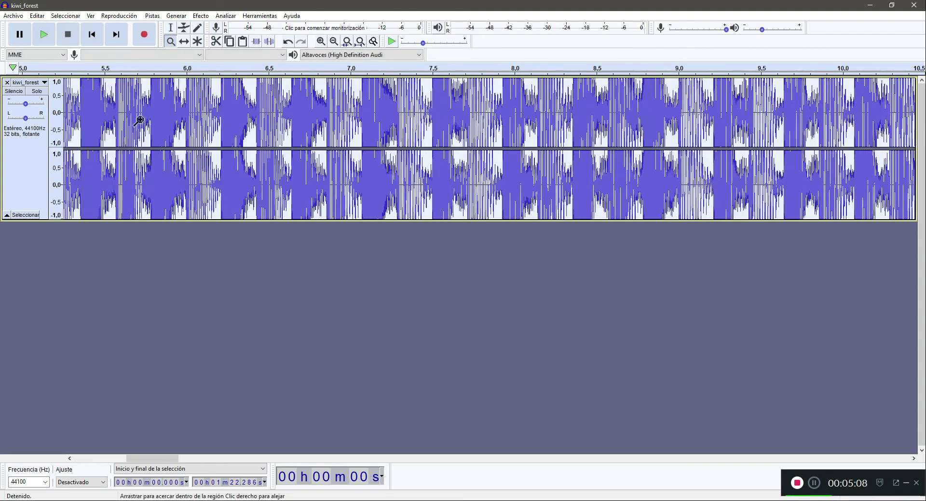